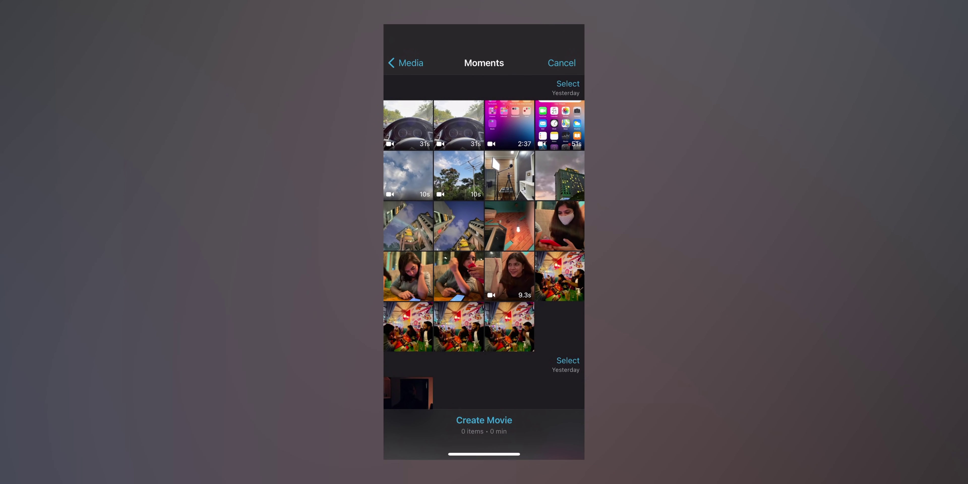
Build My Movie 3 from the 10-second sky clip and bring up its share sheet.
{"action": "left_click", "coordinate": [408, 175]}
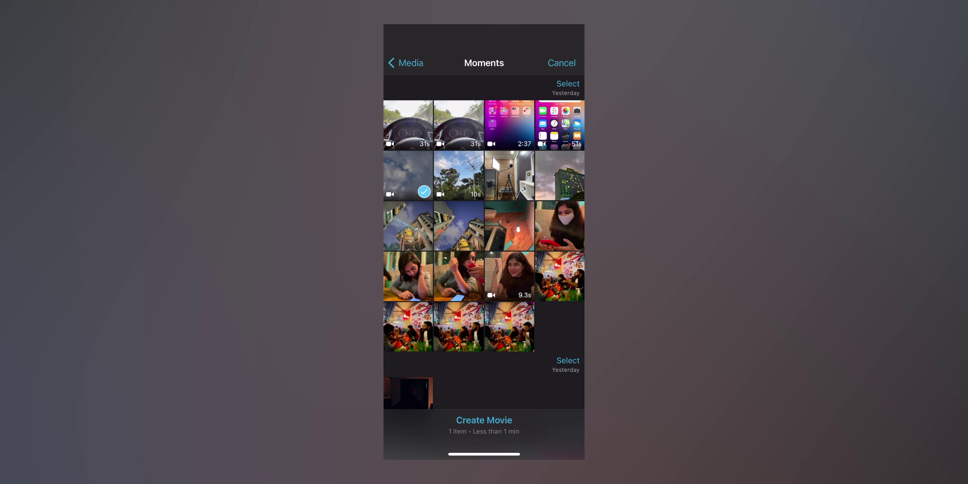
{"action": "left_click", "coordinate": [484, 420]}
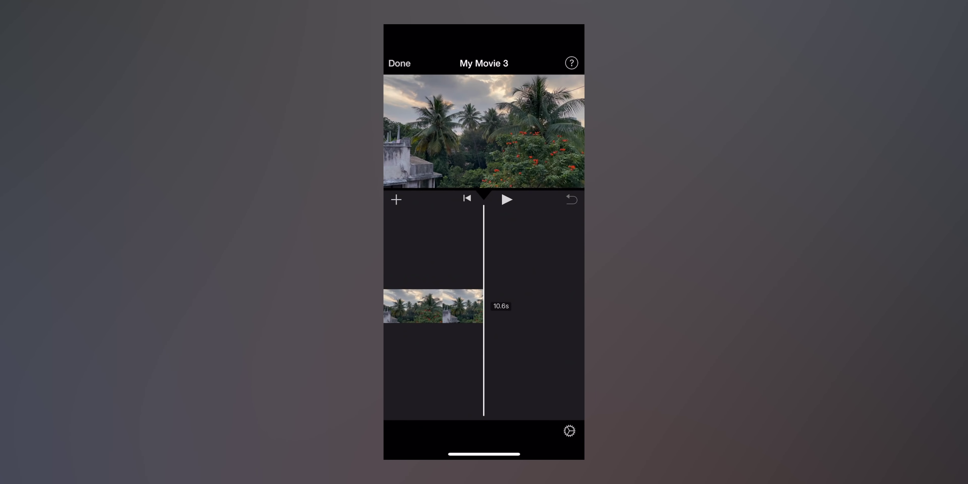
{"action": "scroll", "coordinate": [484, 306], "scroll_direction": "left", "scroll_amount": 10}
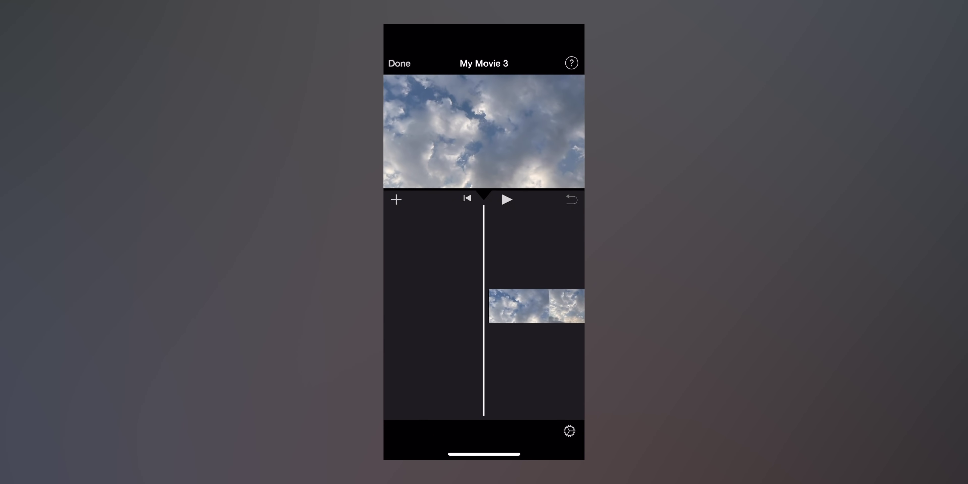
{"action": "scroll", "coordinate": [484, 306], "scroll_direction": "right", "scroll_amount": 5}
{"action": "scroll", "coordinate": [484, 307], "scroll_direction": "right", "scroll_amount": 5}
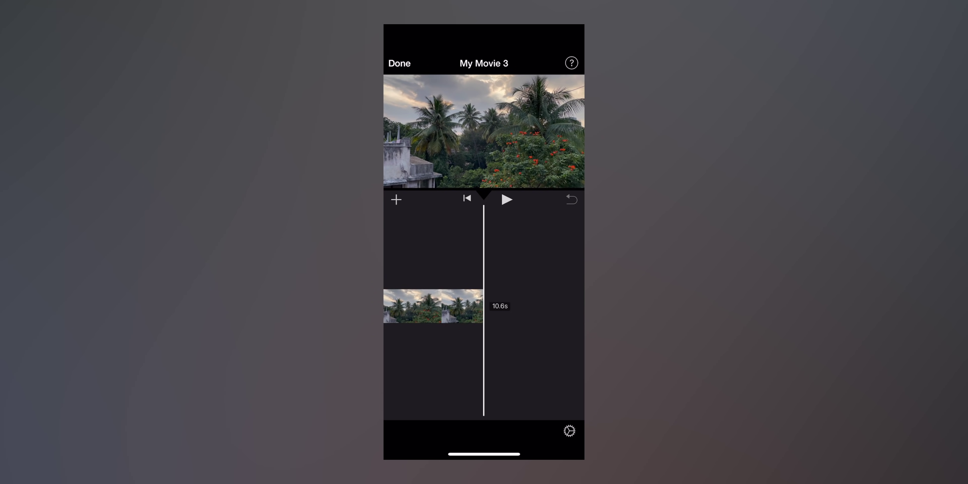
{"action": "scroll", "coordinate": [484, 306], "scroll_direction": "left", "scroll_amount": 10}
{"action": "left_click", "coordinate": [399, 63]}
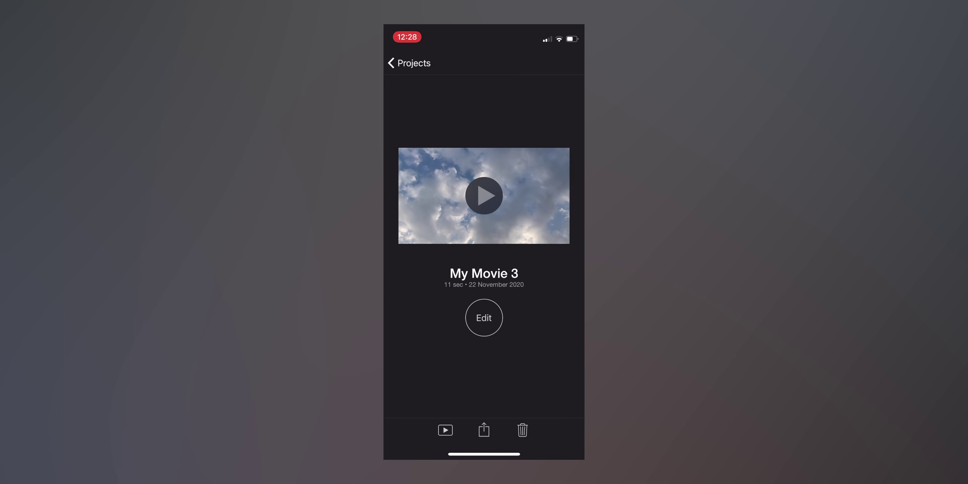
{"action": "left_click", "coordinate": [484, 430]}
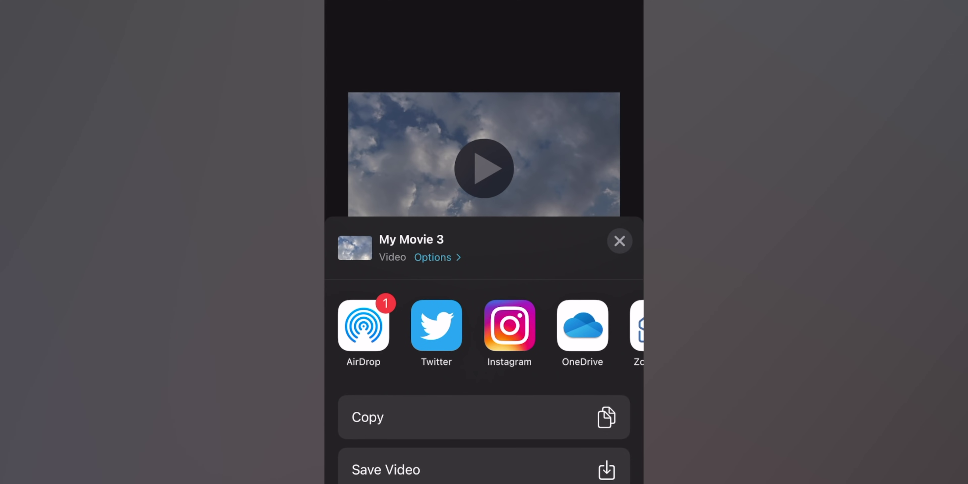
Keep the export type as Video with HDR switched off, then save My Movie 3 as a video.
{"action": "left_click", "coordinate": [433, 257]}
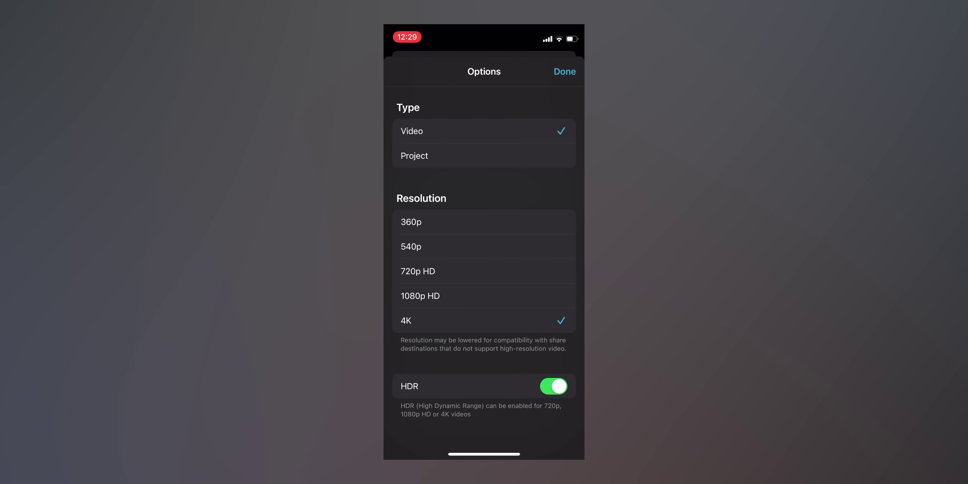
{"action": "left_click", "coordinate": [451, 131]}
{"action": "left_click", "coordinate": [553, 386]}
{"action": "left_click", "coordinate": [553, 386]}
{"action": "left_click", "coordinate": [554, 385]}
{"action": "left_click", "coordinate": [565, 71]}
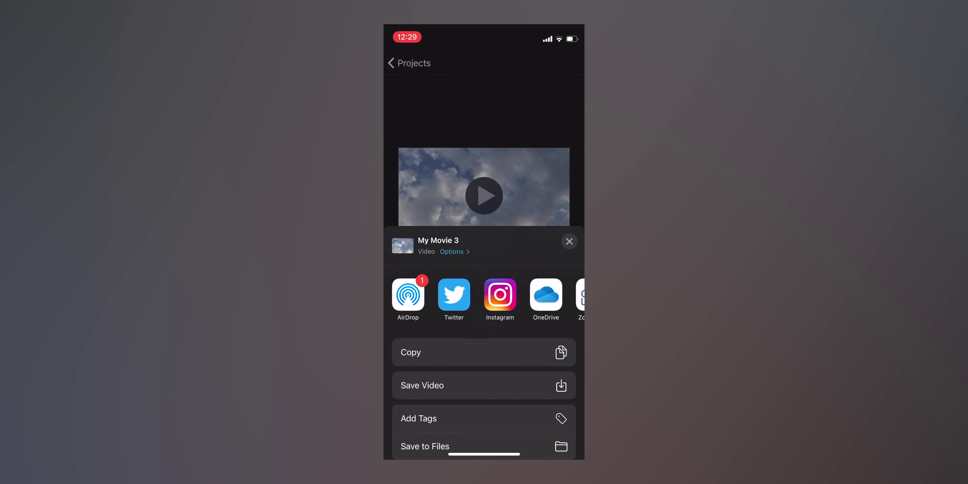
{"action": "left_click", "coordinate": [422, 385]}
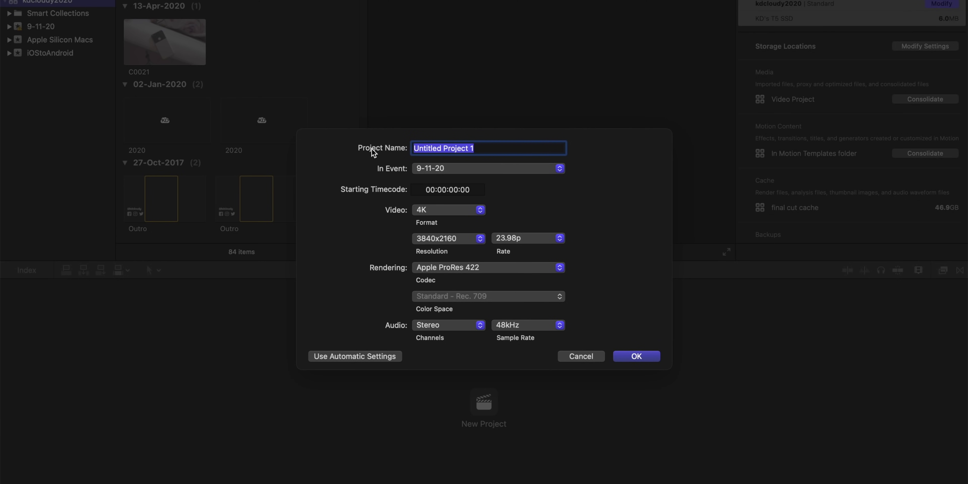
Name the new project HDRtoSDR and drag IMG_0552.MOV into its browser and timeline.
{"action": "type", "text": "HDRtoSdr"}
{"action": "key", "text": "BackSpace"}
{"action": "key", "text": "BackSpace"}
{"action": "key", "text": "BackSpace"}
{"action": "type", "text": "DRtoS"}
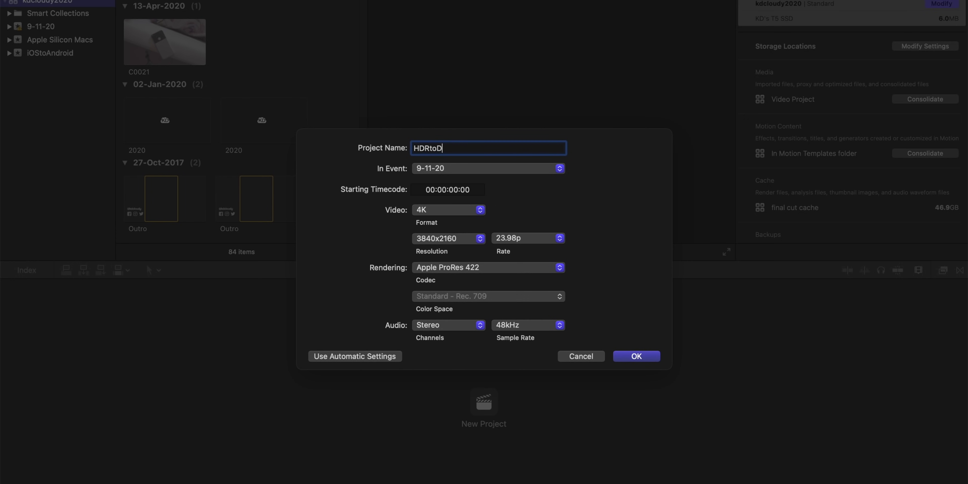
{"action": "type", "text": "DR"}
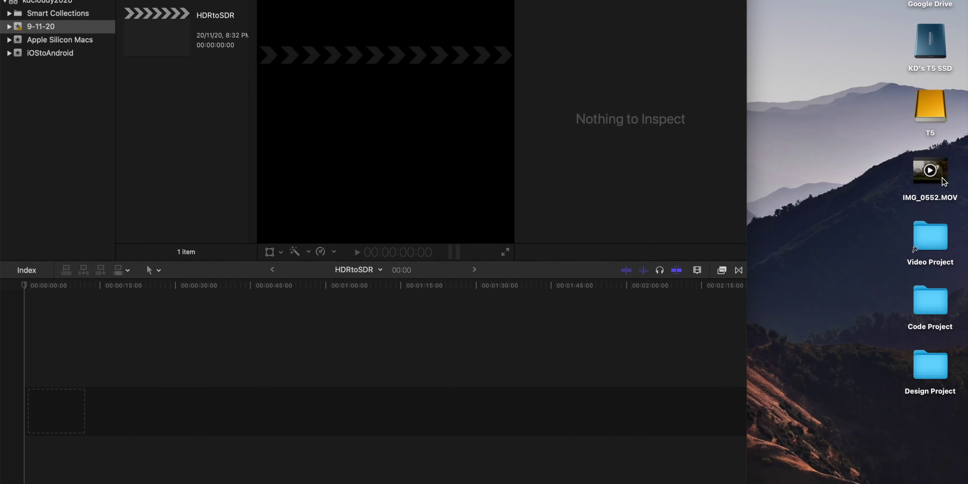
{"action": "left_click_drag", "start_coordinate": [915, 183], "coordinate": [202, 109]}
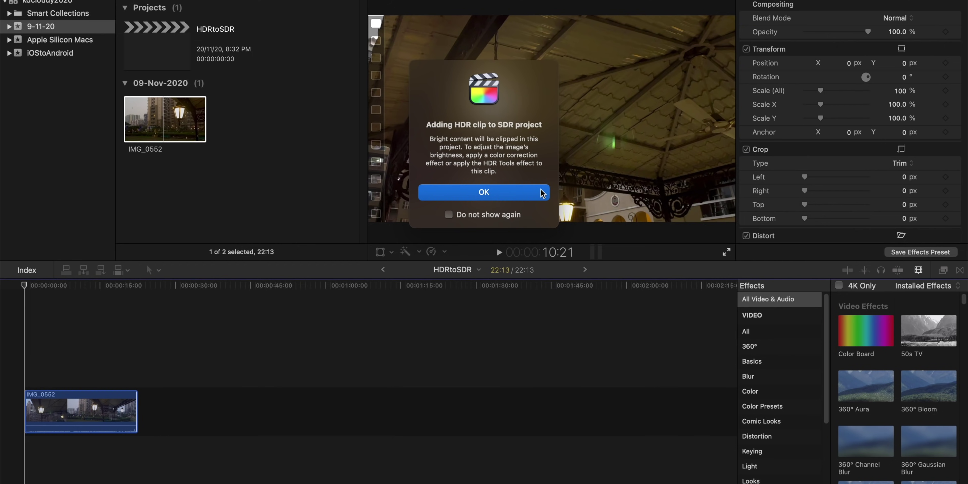
Dismiss the HDR warning, apply HDR Tools to IMG_0552 and set its Mode to HLG to Rec. 709 SDR.
{"action": "left_click", "coordinate": [521, 195]}
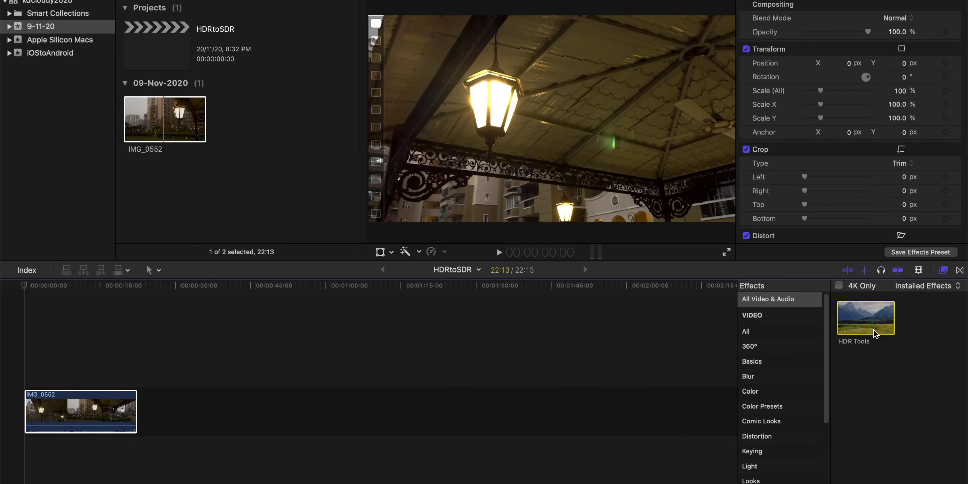
{"action": "left_click_drag", "start_coordinate": [866, 318], "coordinate": [89, 415]}
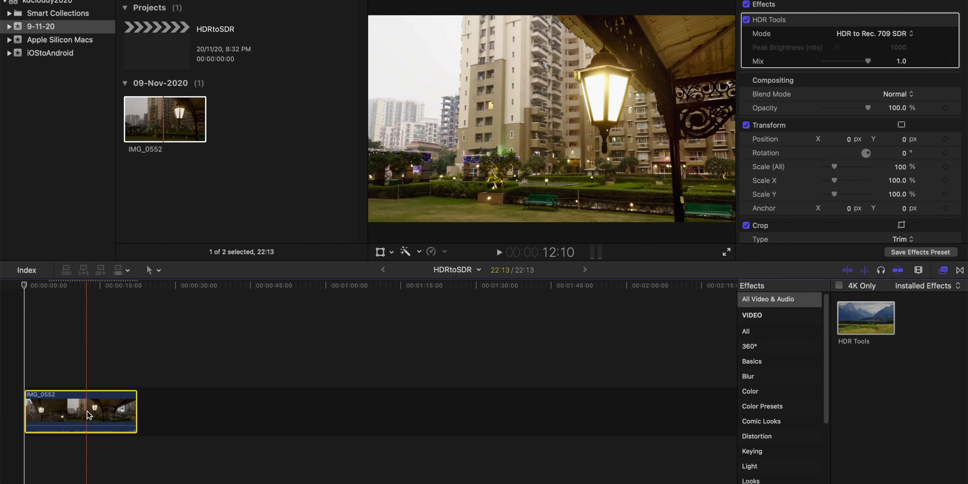
{"action": "left_click", "coordinate": [78, 388]}
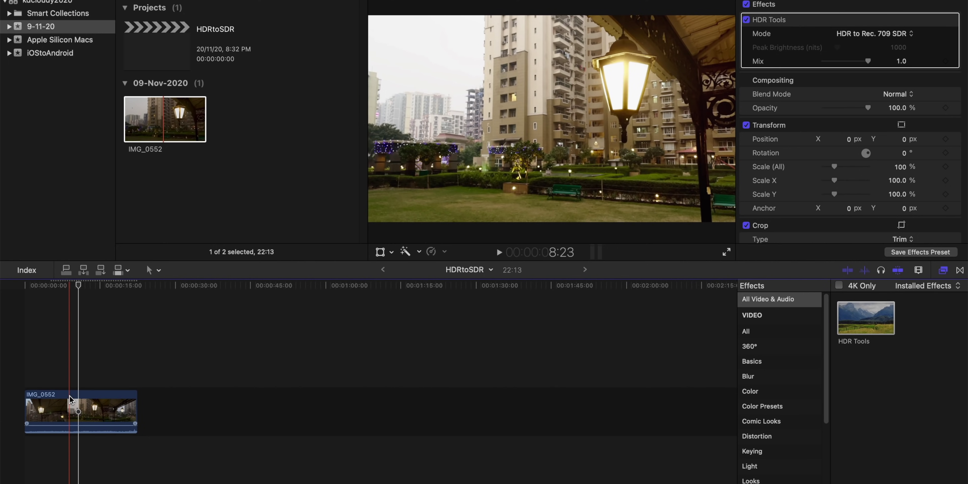
{"action": "left_click", "coordinate": [70, 399]}
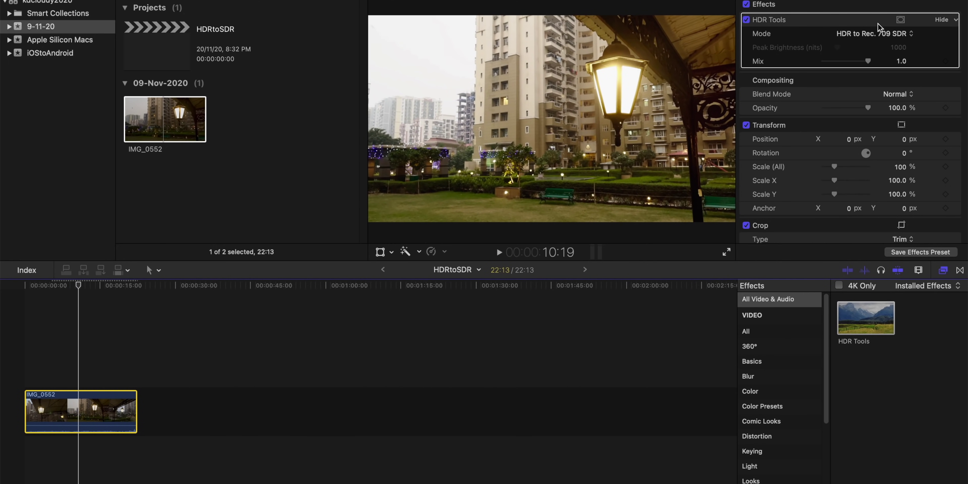
{"action": "left_click", "coordinate": [886, 36]}
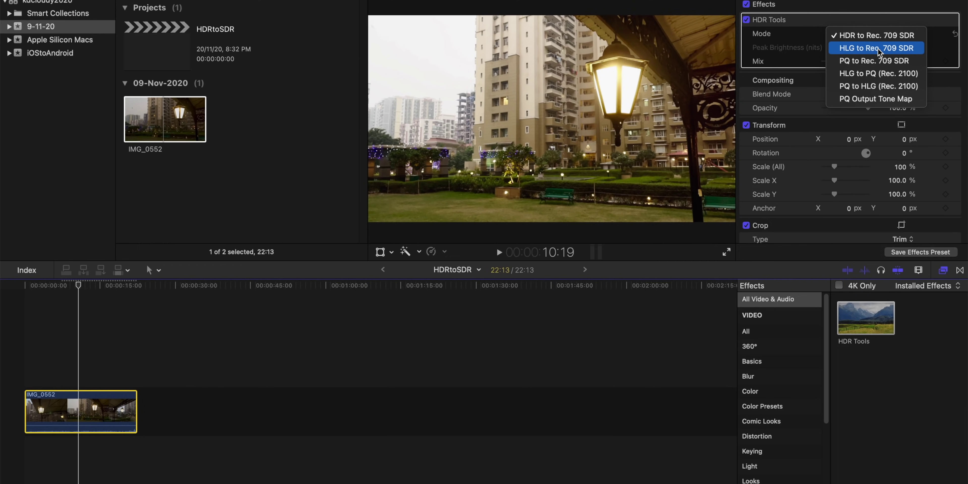
{"action": "left_click", "coordinate": [879, 49]}
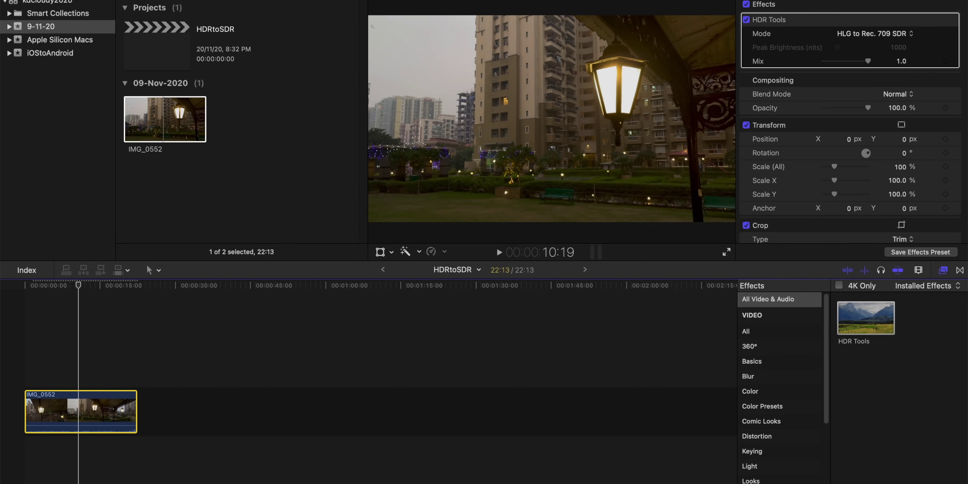
{"action": "key", "text": "super+6"}
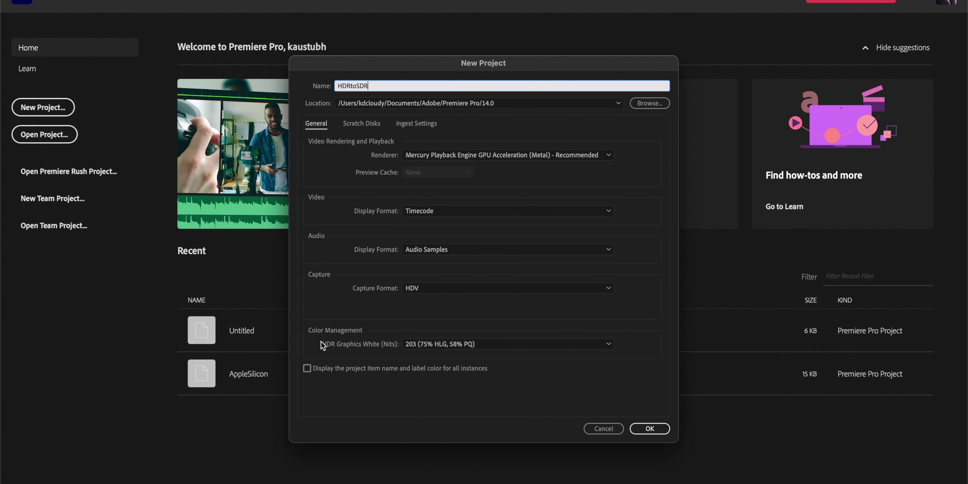
Create the project with HDR Graphics White at 203 and import IMG_0552.MOV from the desktop.
{"action": "left_click", "coordinate": [422, 344]}
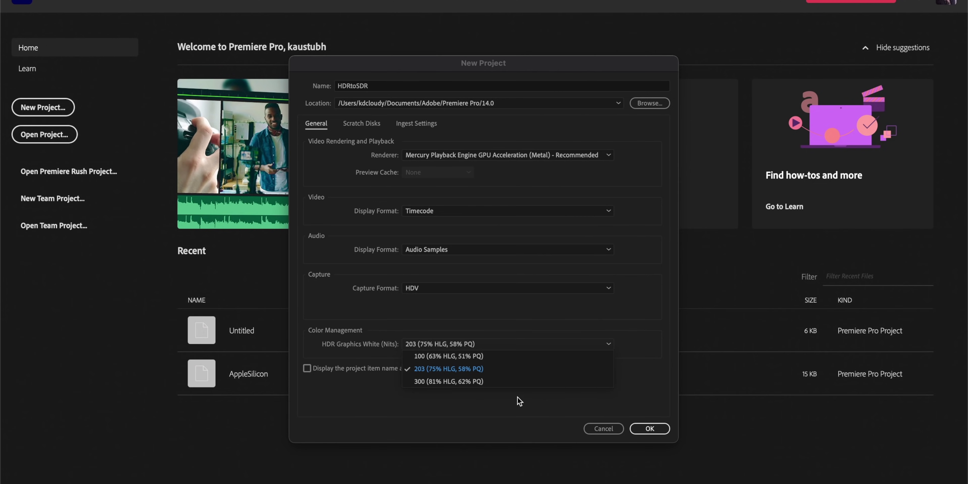
{"action": "left_click", "coordinate": [472, 372]}
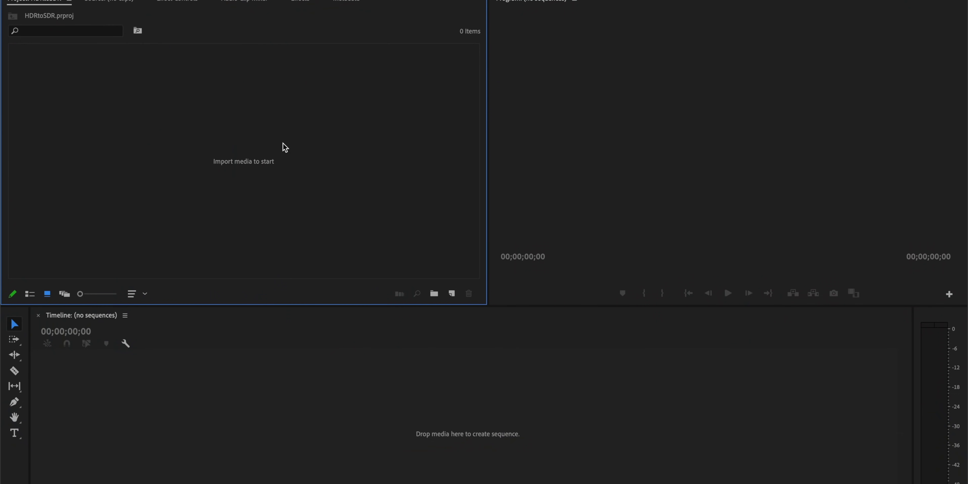
{"action": "left_click_drag", "start_coordinate": [965, 229], "coordinate": [872, 231]}
{"action": "left_click", "coordinate": [945, 165]}
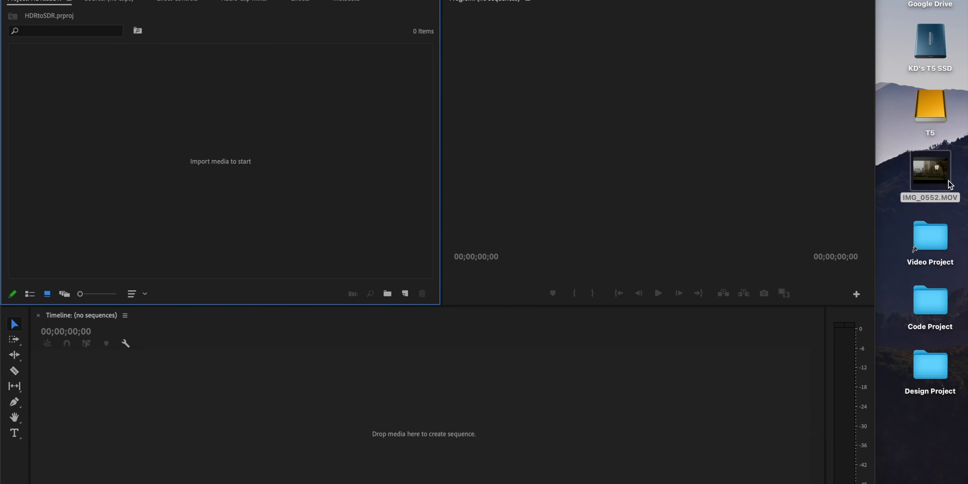
{"action": "left_click_drag", "start_coordinate": [950, 184], "coordinate": [259, 196]}
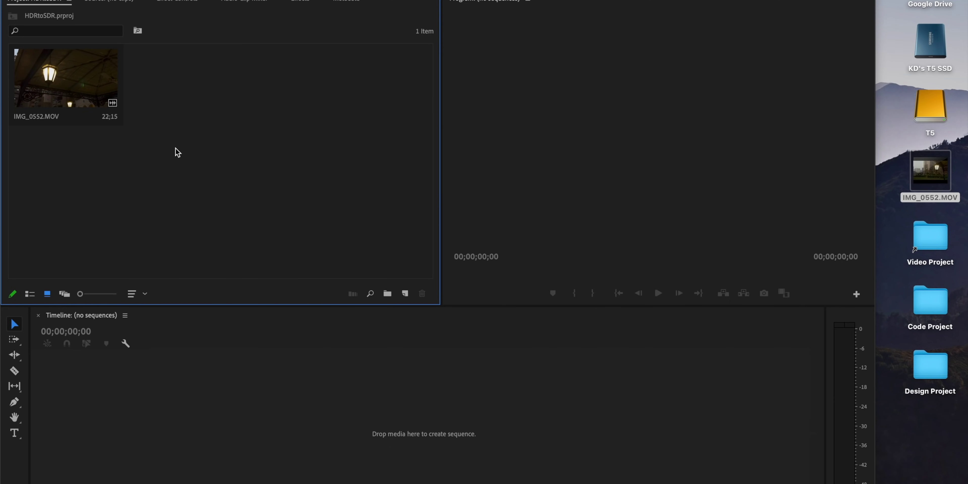
Drop IMG_0552.MOV onto the empty timeline to create an IMG_0552 sequence.
{"action": "left_click", "coordinate": [106, 81]}
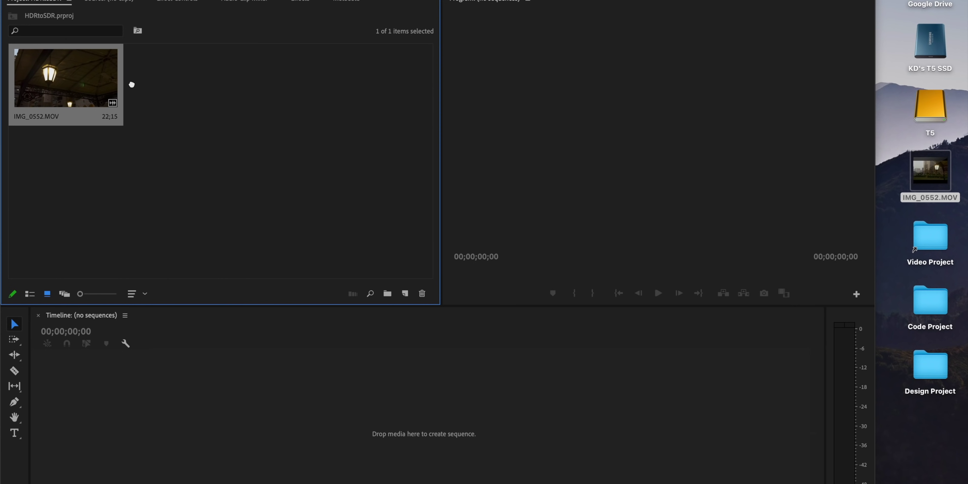
{"action": "left_click_drag", "start_coordinate": [94, 83], "coordinate": [272, 409]}
{"action": "left_click_drag", "start_coordinate": [272, 409], "coordinate": [272, 409]}
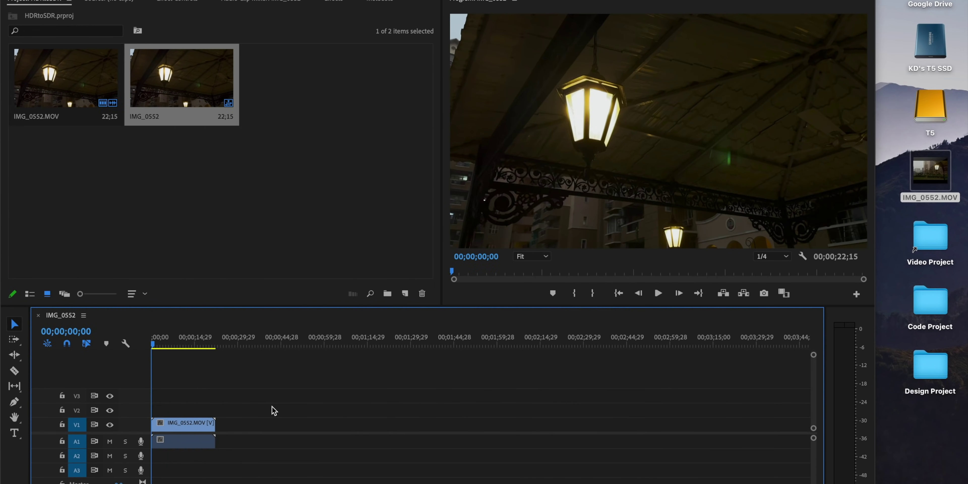
{"action": "left_click", "coordinate": [197, 346]}
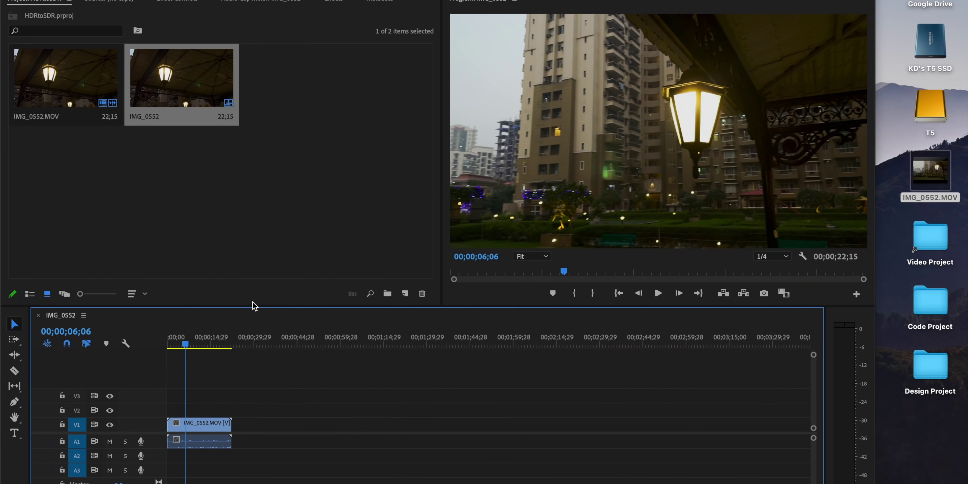
In Export Settings for the IMG_0552 sequence, change the format from QuickTime to H.264.
{"action": "key", "text": "super+m"}
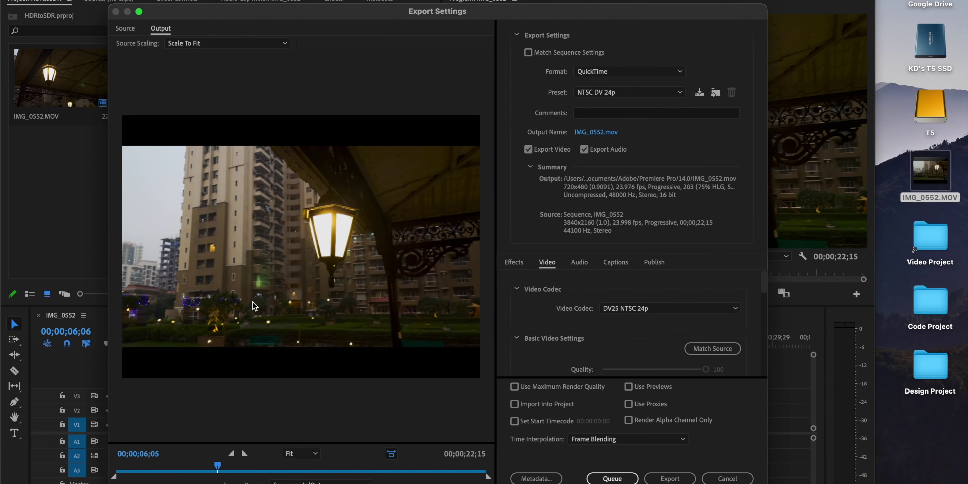
{"action": "left_click", "coordinate": [630, 93]}
{"action": "left_click", "coordinate": [626, 71]}
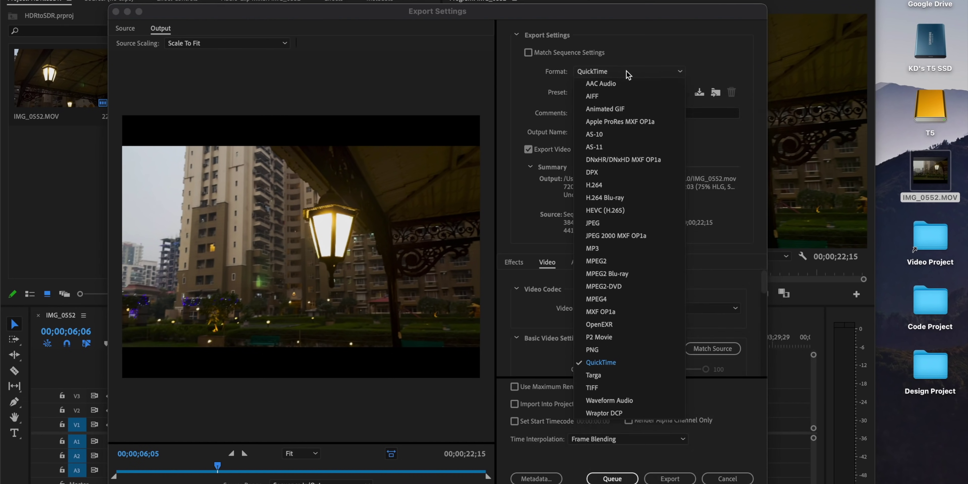
{"action": "left_click", "coordinate": [625, 184]}
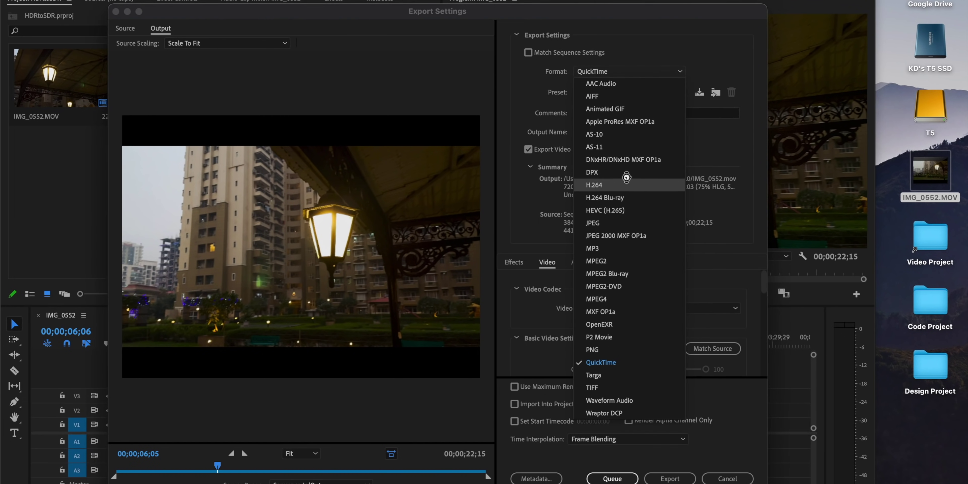